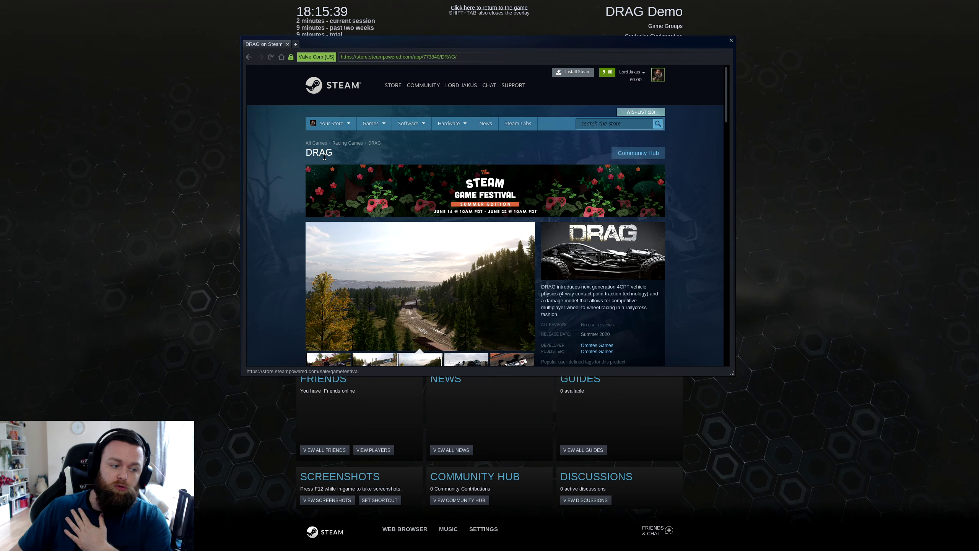
{"action": "scroll", "coordinate": [419, 196], "scroll_direction": "down", "scroll_amount": 1}
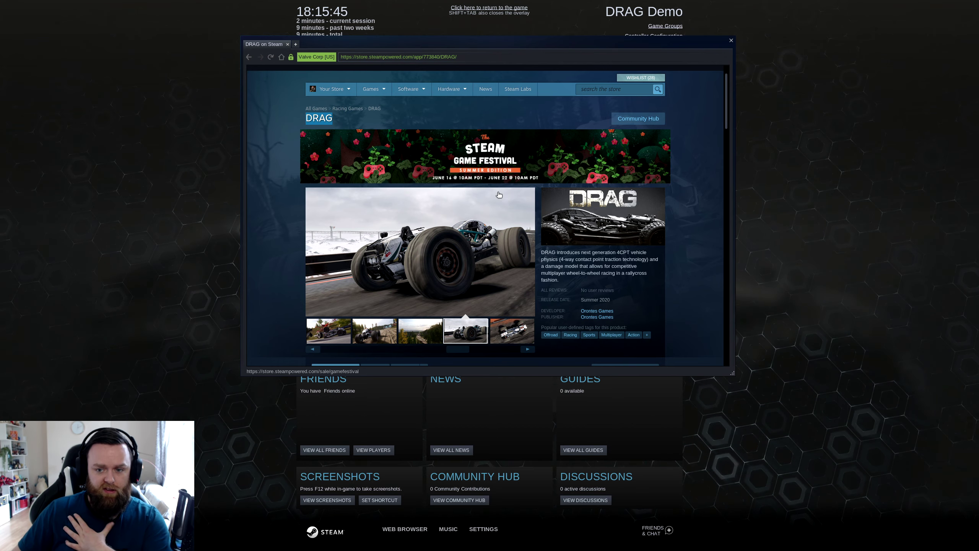
{"action": "scroll", "coordinate": [467, 280], "scroll_direction": "down", "scroll_amount": 2}
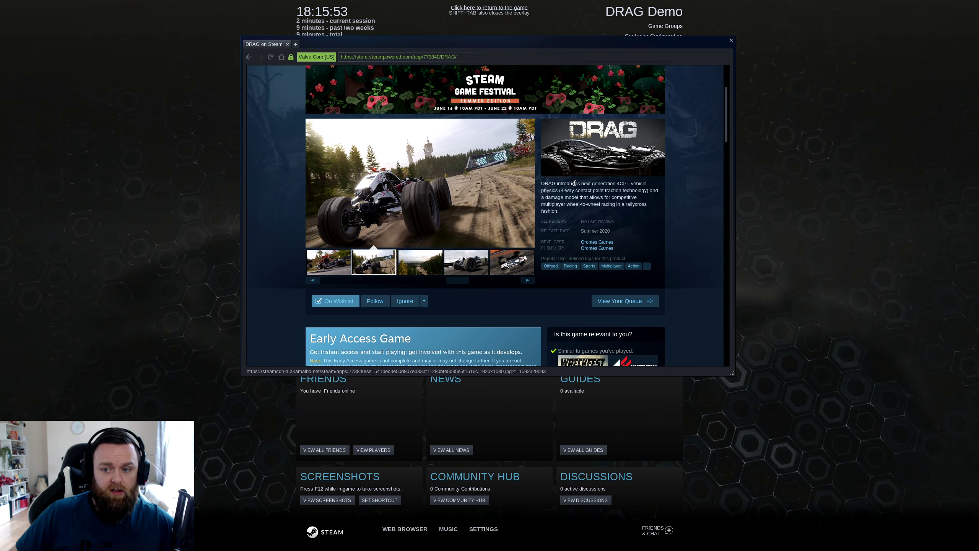
Step: Highlight the 'introduces next generation' phrase, then view the car close-up and overhead screenshots
{"action": "left_click_drag", "start_coordinate": [556, 184], "coordinate": [597, 182]}
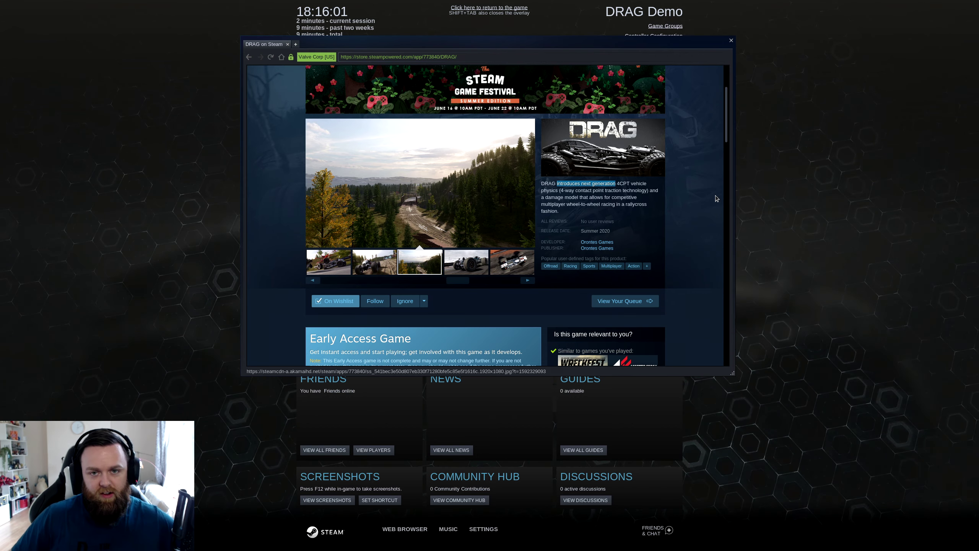
{"action": "left_click", "coordinate": [466, 263]}
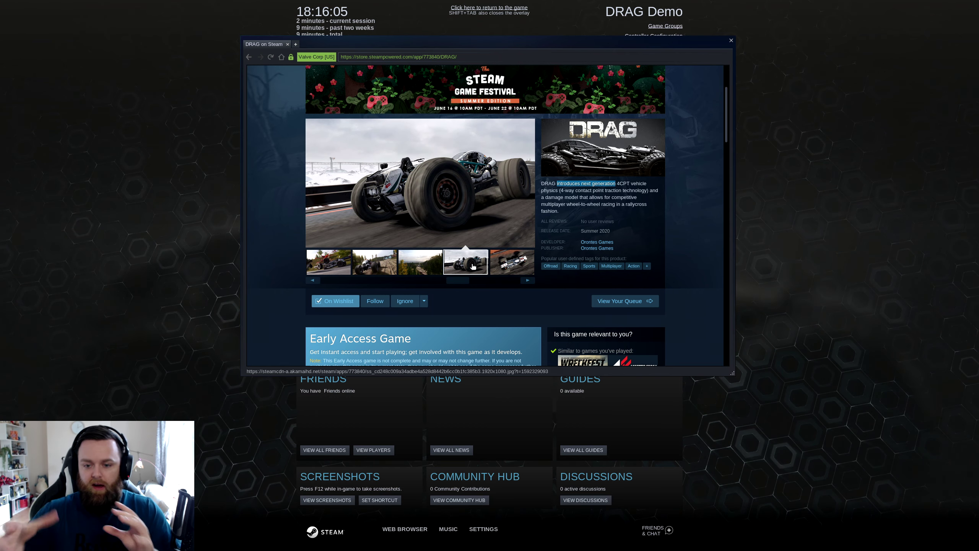
{"action": "left_click", "coordinate": [518, 266]}
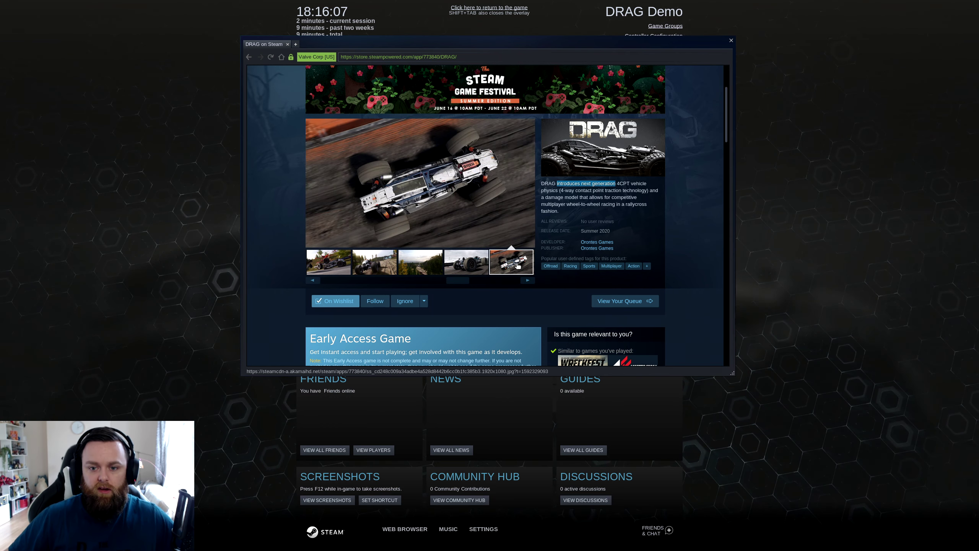
{"action": "scroll", "coordinate": [530, 254], "scroll_direction": "down", "scroll_amount": 1}
{"action": "scroll", "coordinate": [530, 255], "scroll_direction": "down", "scroll_amount": 3}
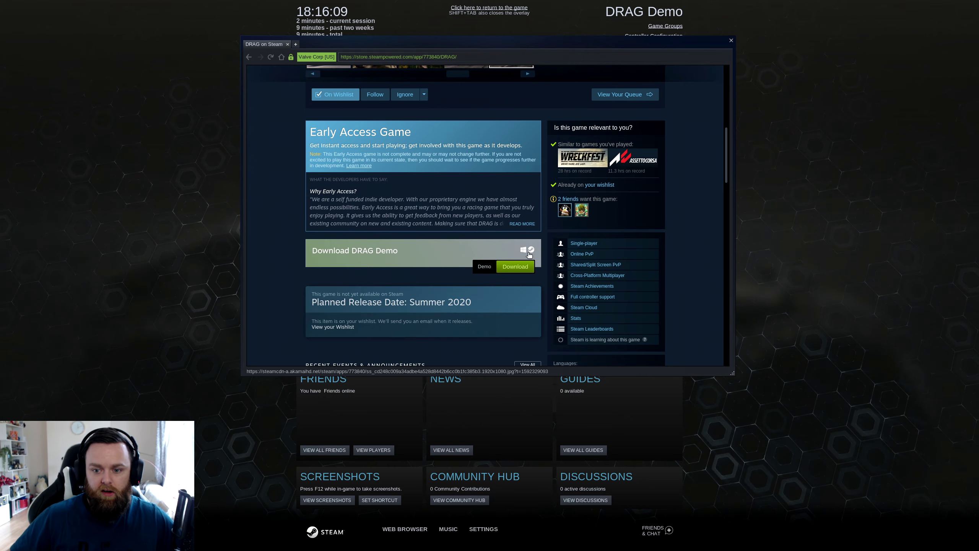
{"action": "scroll", "coordinate": [529, 255], "scroll_direction": "down", "scroll_amount": 3}
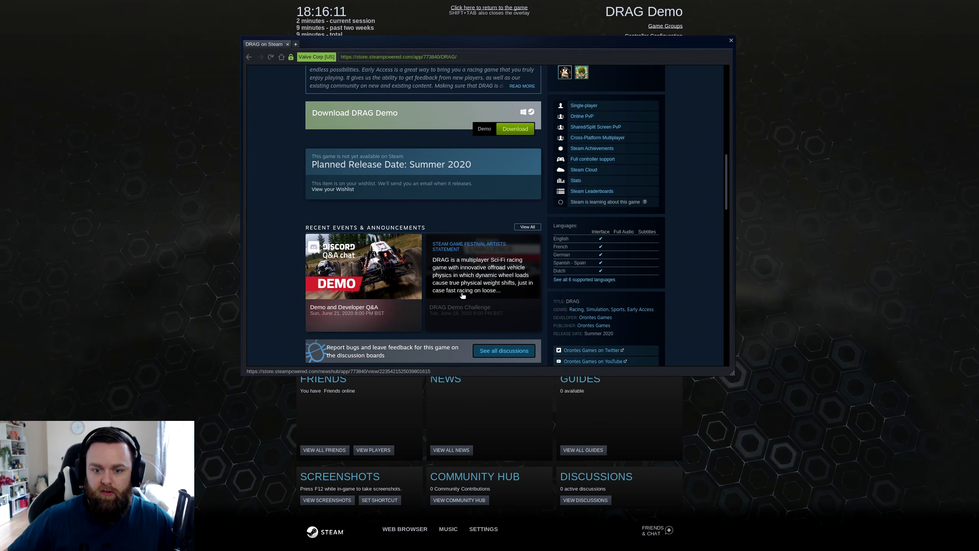
{"action": "scroll", "coordinate": [530, 254], "scroll_direction": "down", "scroll_amount": 3}
{"action": "scroll", "coordinate": [464, 278], "scroll_direction": "down", "scroll_amount": 3}
{"action": "scroll", "coordinate": [464, 278], "scroll_direction": "down", "scroll_amount": 3}
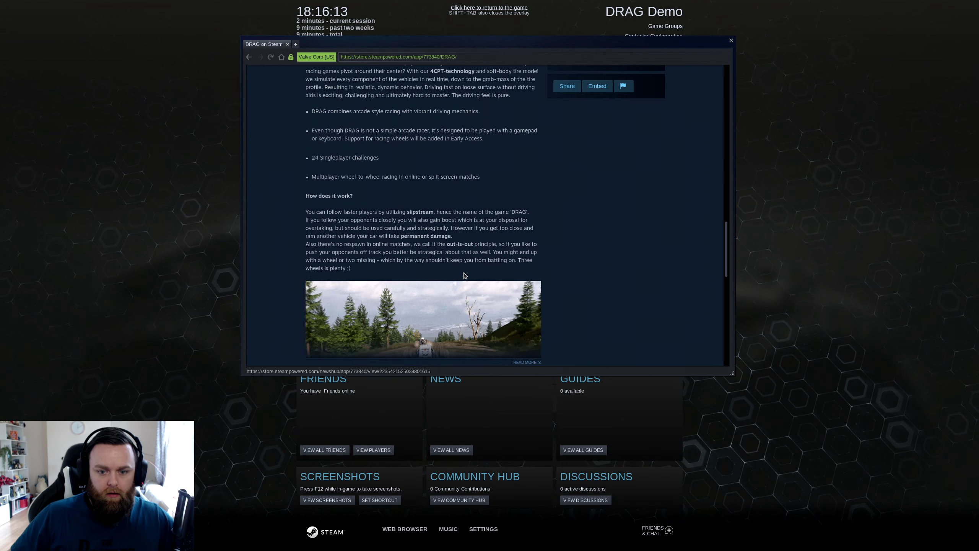